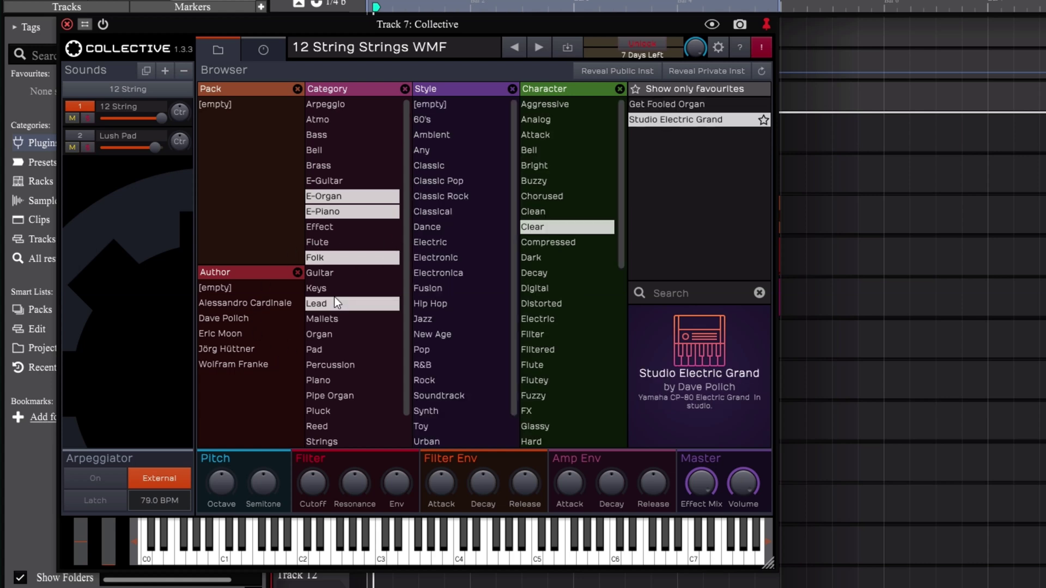
# - Audition Track 7's Collective sounds while toggling Mallets, Percussion, Arpeggio and other category filters
pyautogui.click(366, 522)
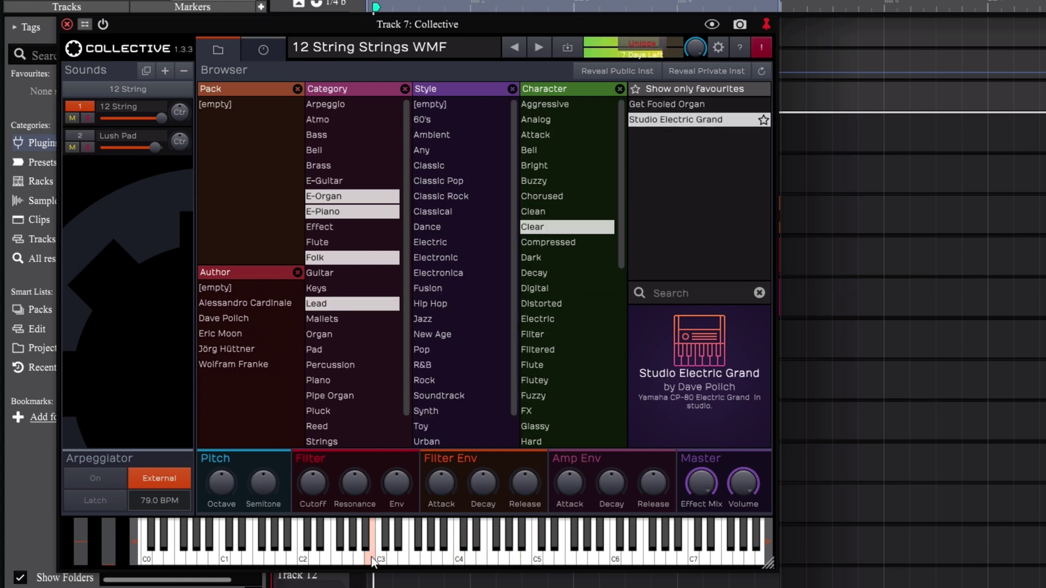
pyautogui.click(324, 318)
pyautogui.click(325, 364)
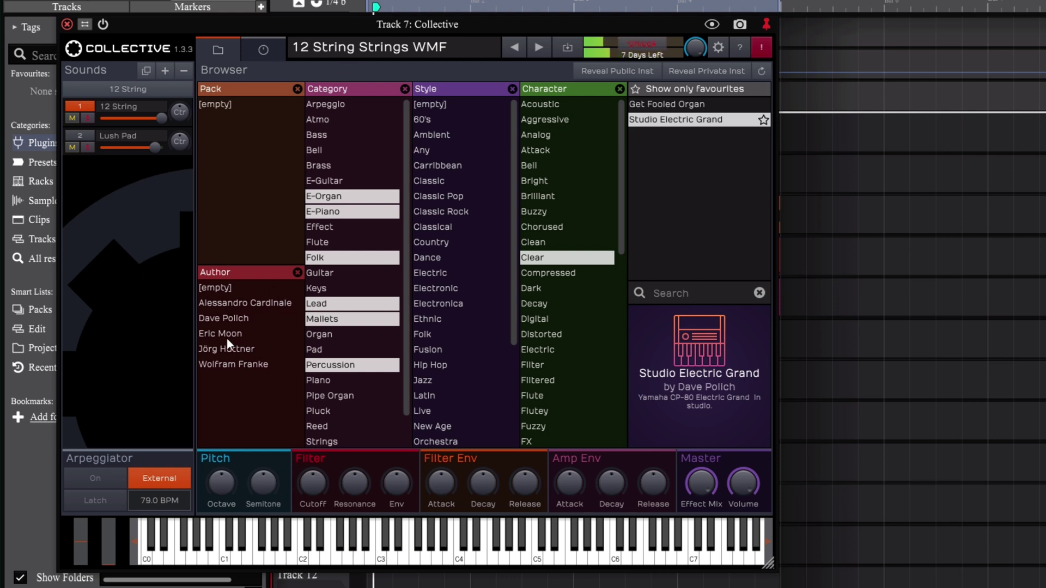
pyautogui.click(330, 104)
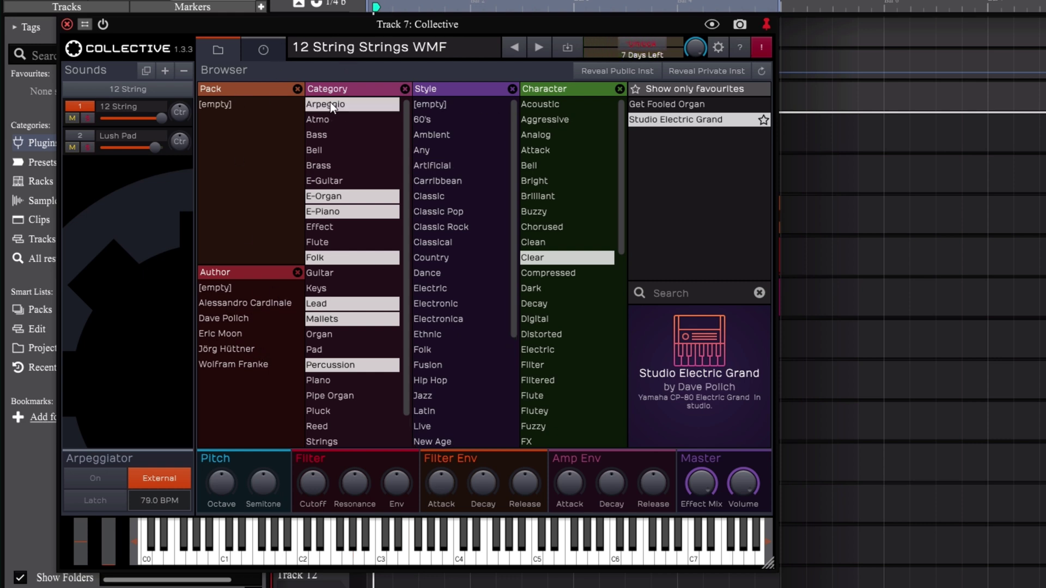
pyautogui.click(330, 103)
pyautogui.click(357, 196)
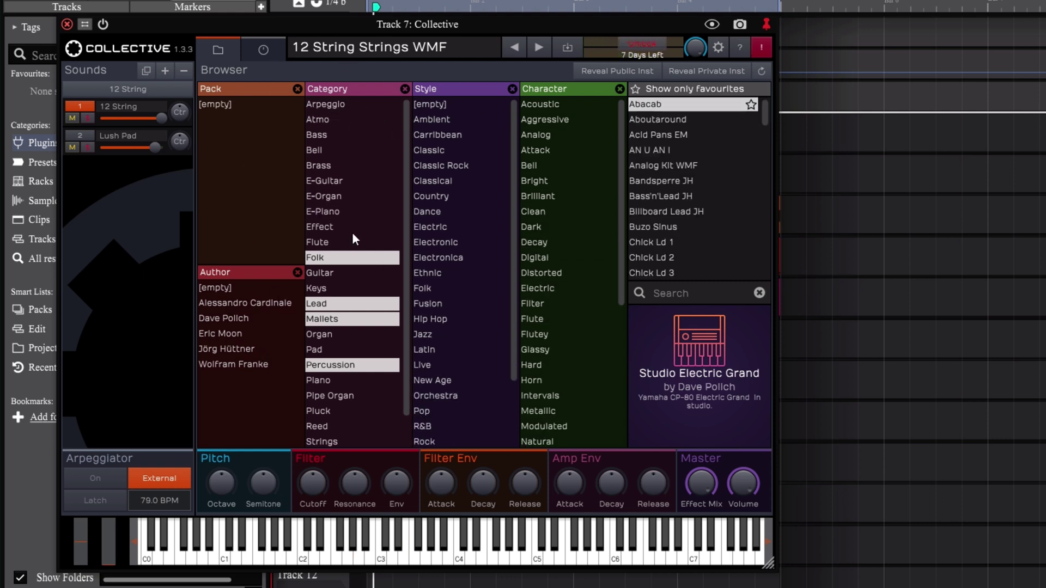
pyautogui.click(344, 304)
pyautogui.click(345, 369)
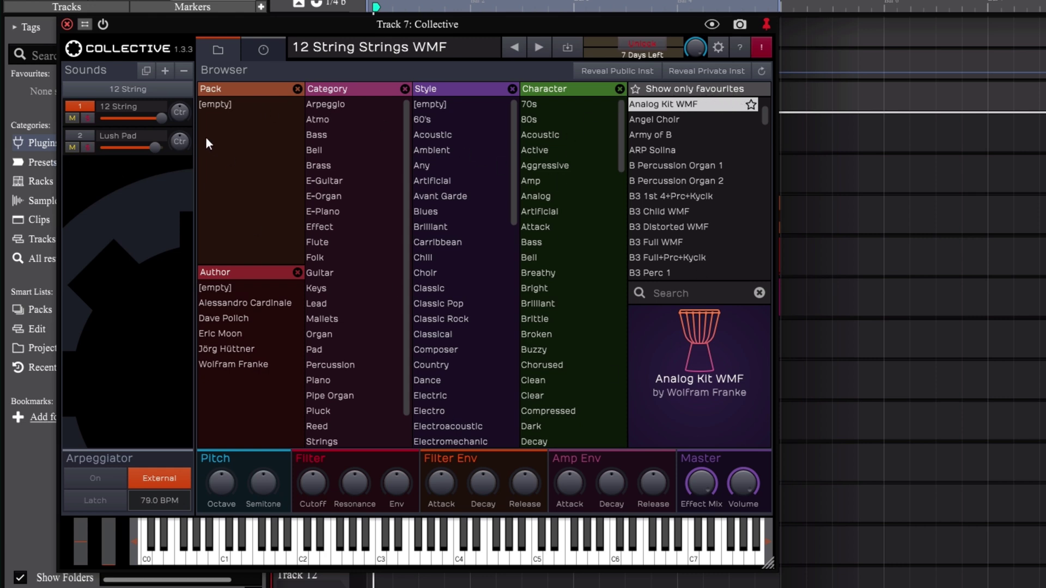
# - Filter to E-Organ sounds, audition C3, then close the Collective window
pyautogui.click(326, 198)
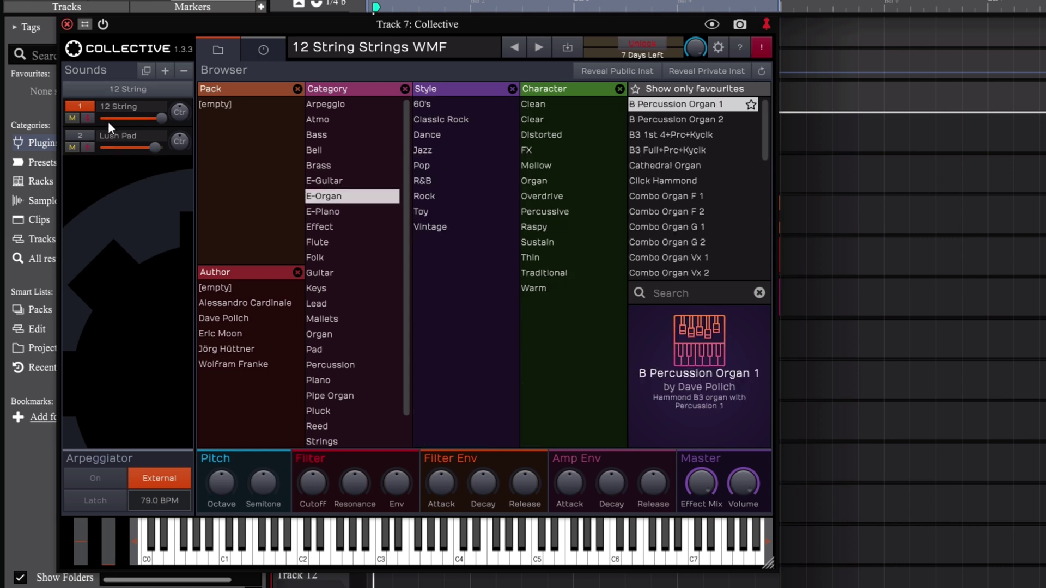
pyautogui.click(381, 562)
pyautogui.click(66, 24)
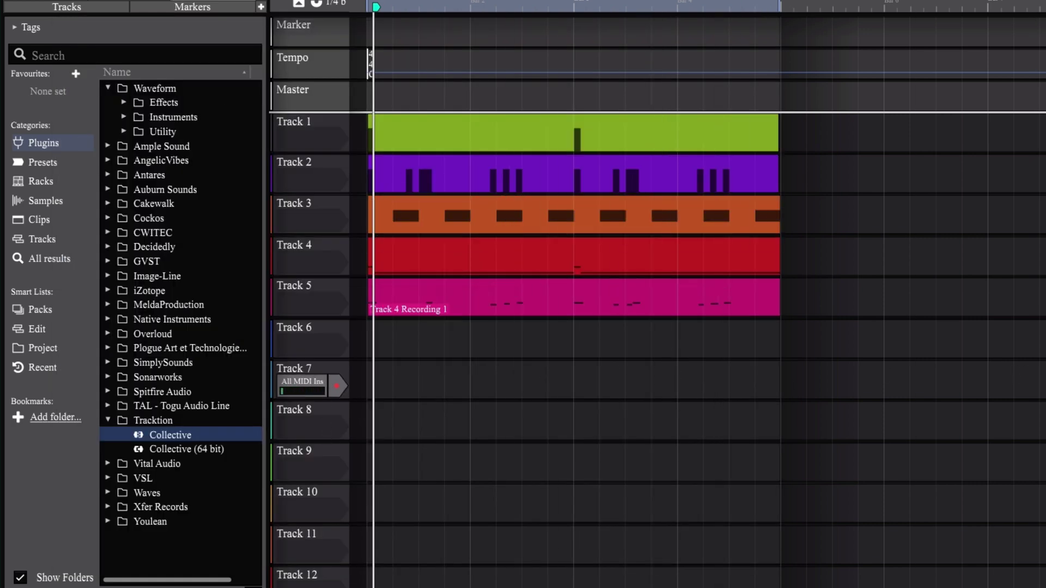
# - Record-arm Track 7 and load Collective's DX-Piano WMF preset
pyautogui.click(337, 388)
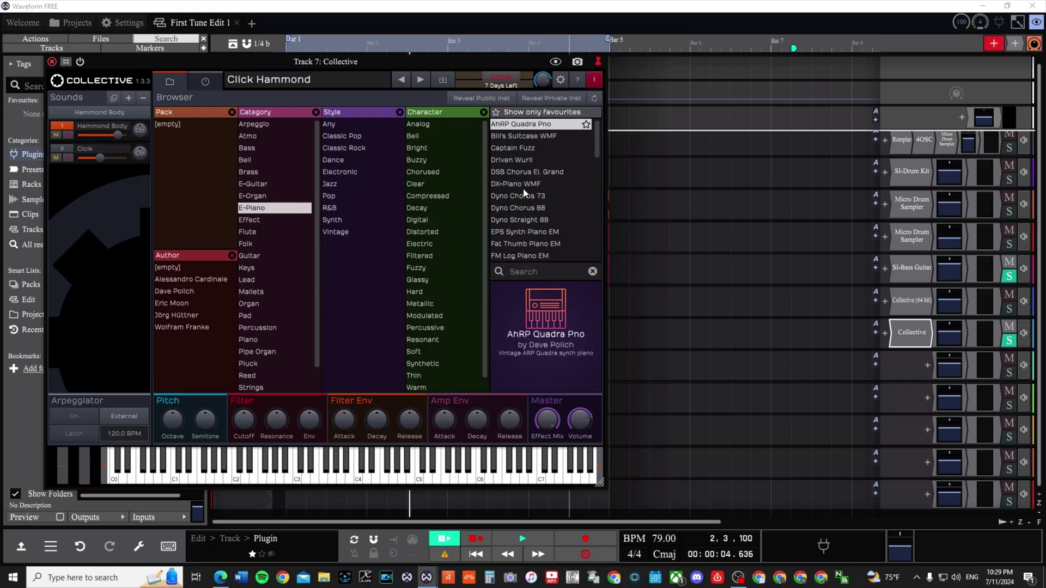
pyautogui.click(524, 189)
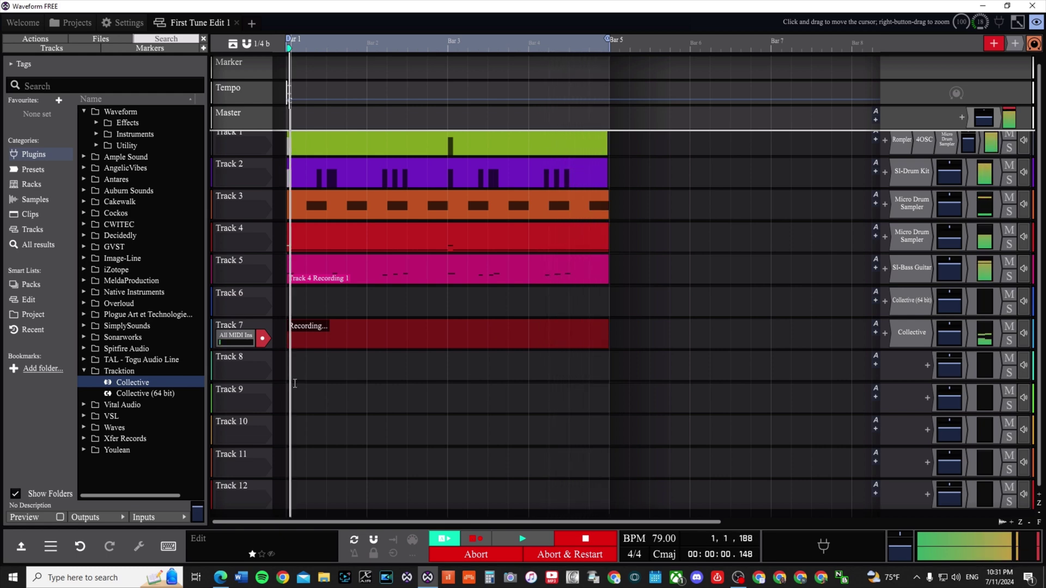
# - Play back the Track 7 take, lower Track 7's volume fader, and replay to hear it
pyautogui.press('space')
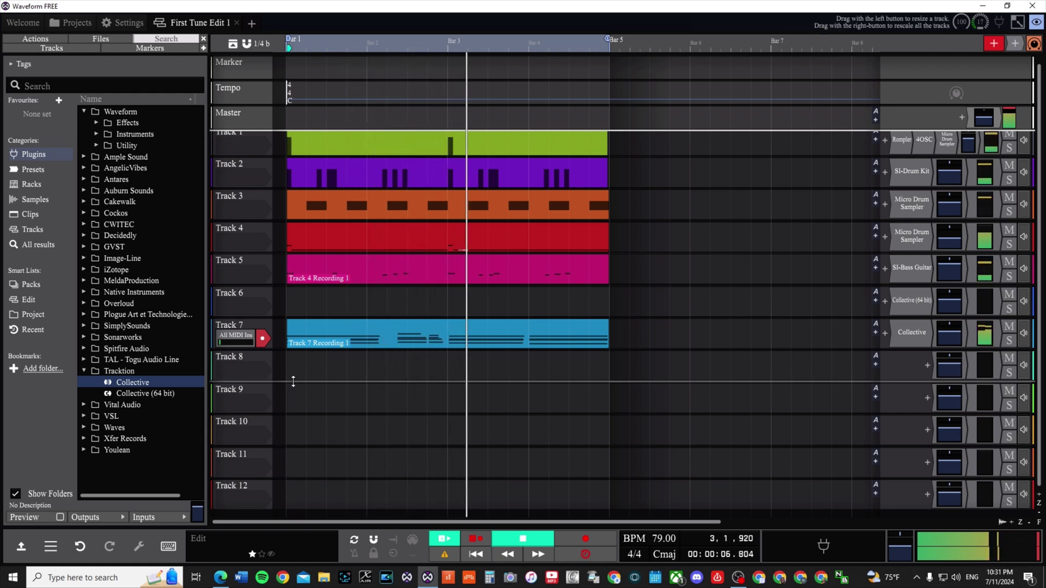
pyautogui.press('space')
pyautogui.click(985, 333)
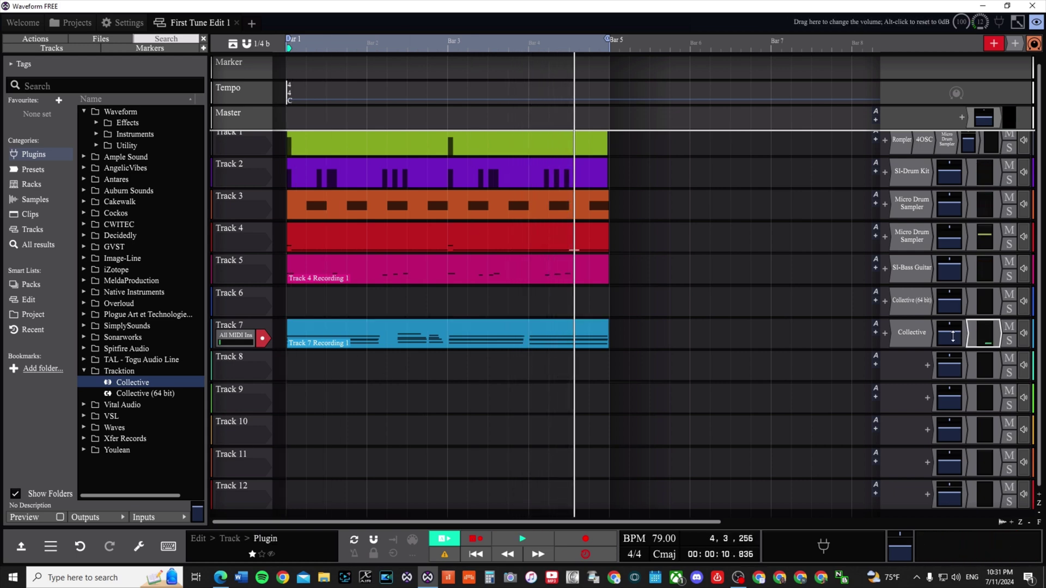
pyautogui.click(953, 337)
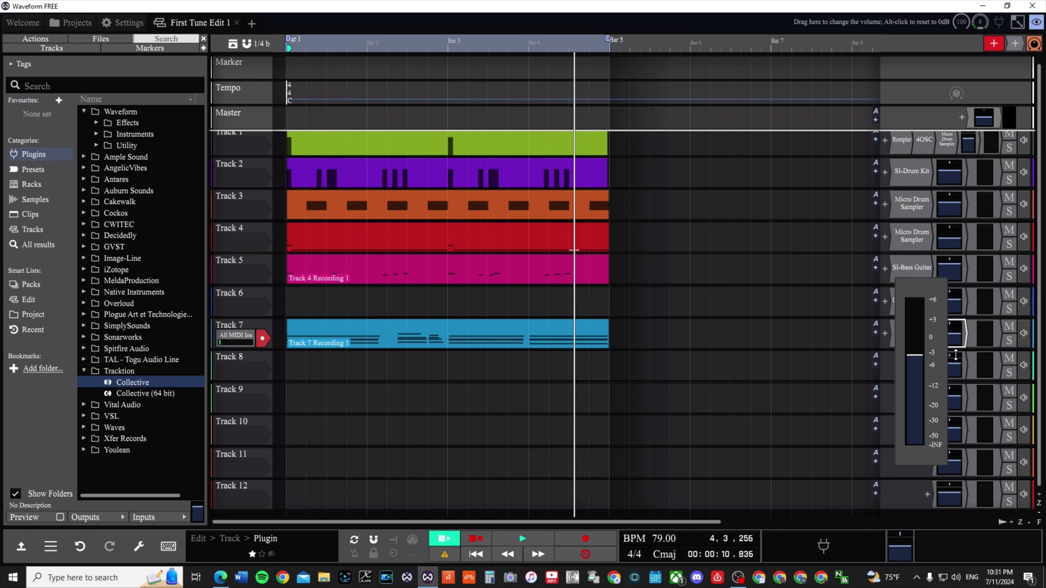
pyautogui.press('space')
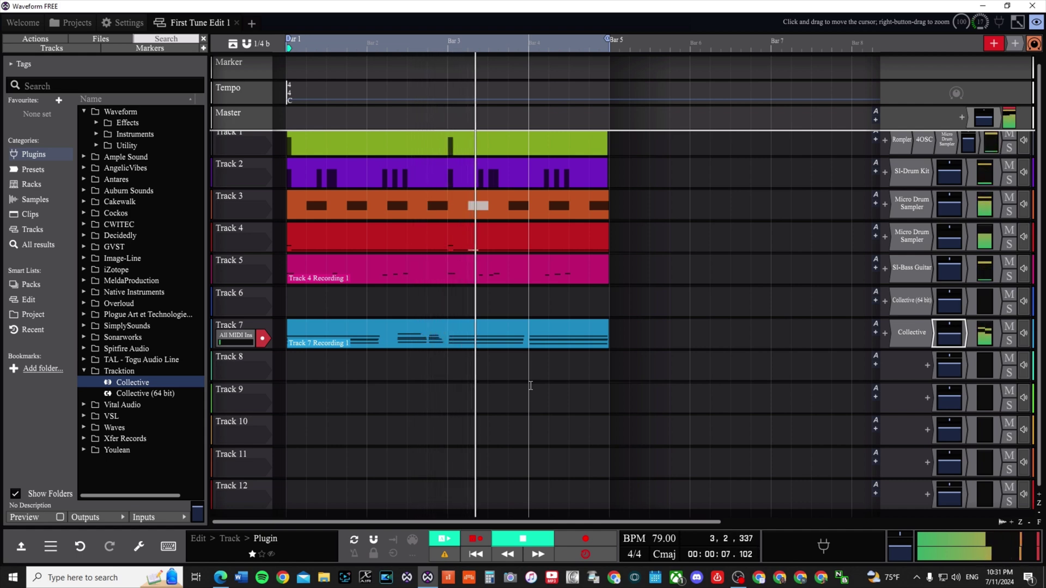
# - Save the edit, finish the Track 6 MIDI take, and play it back from bar 1
pyautogui.press('space')
pyautogui.hotkey('ctrl', 's')
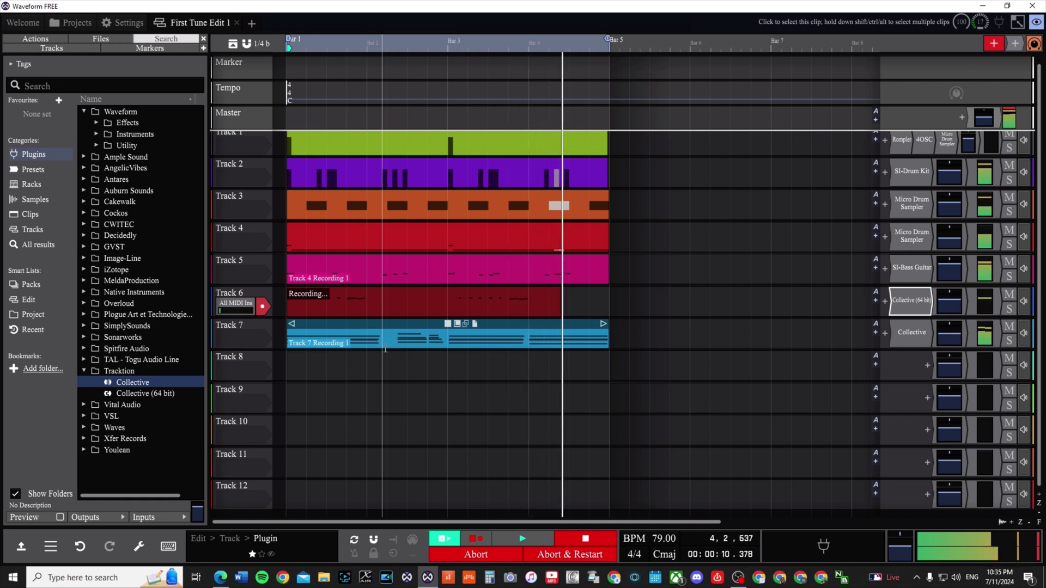
pyautogui.press('space')
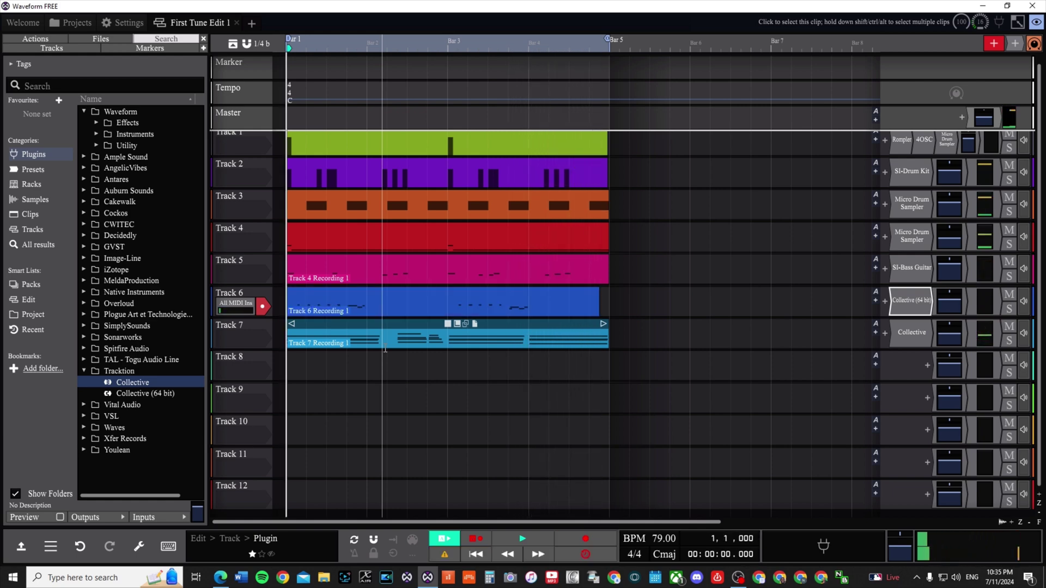
pyautogui.press('space')
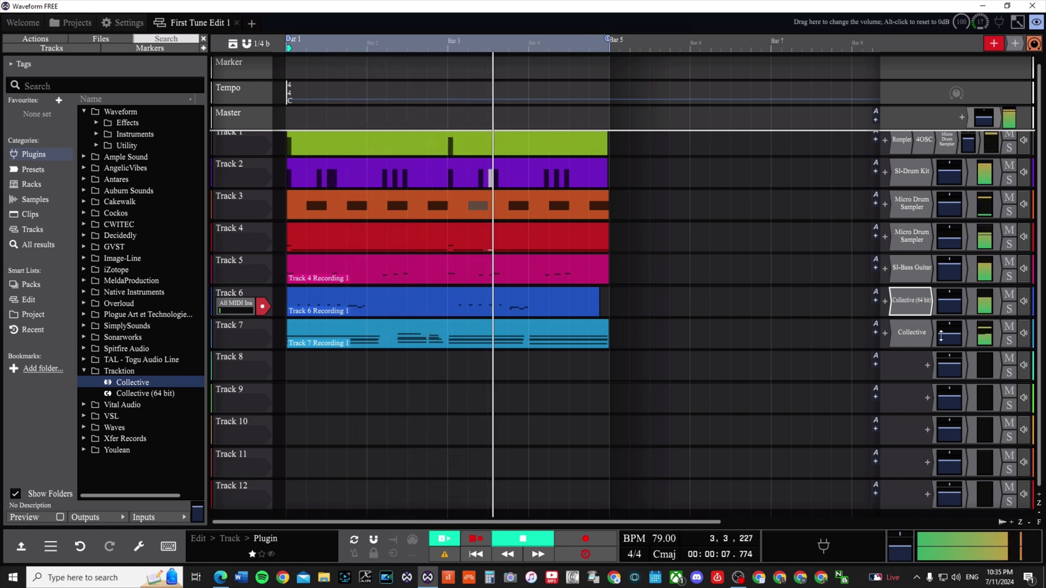
pyautogui.click(950, 300)
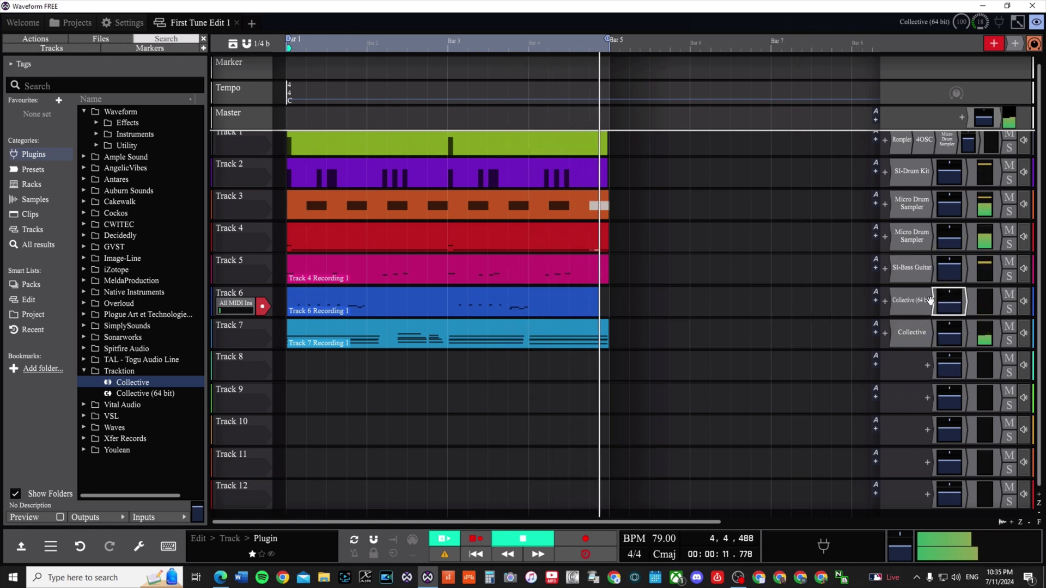
# - Open Track 6's Collective instrument and change Effect 3 to Reverb Natural
pyautogui.doubleClick(911, 300)
pyautogui.click(578, 188)
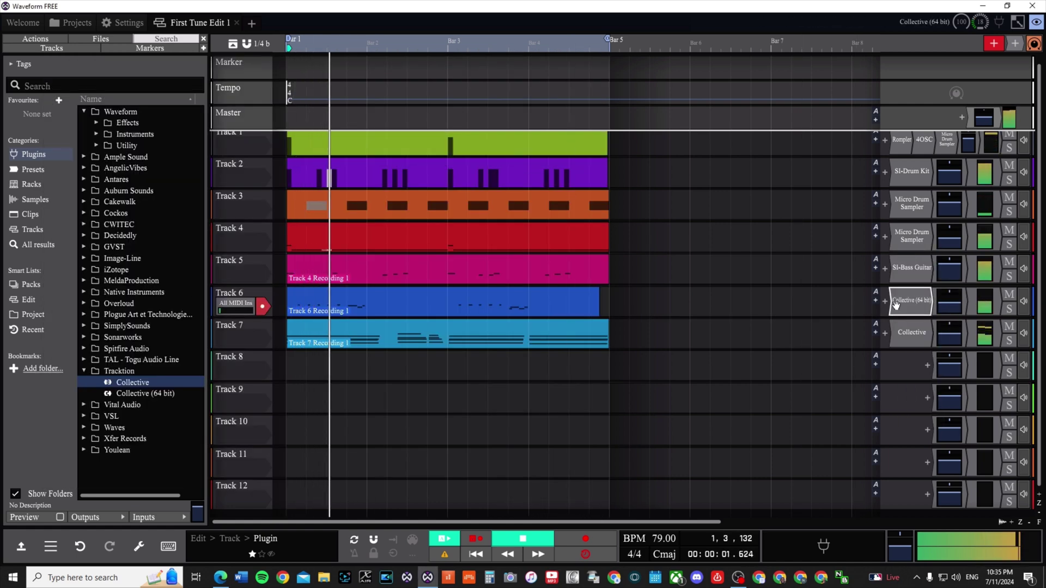
pyautogui.doubleClick(896, 304)
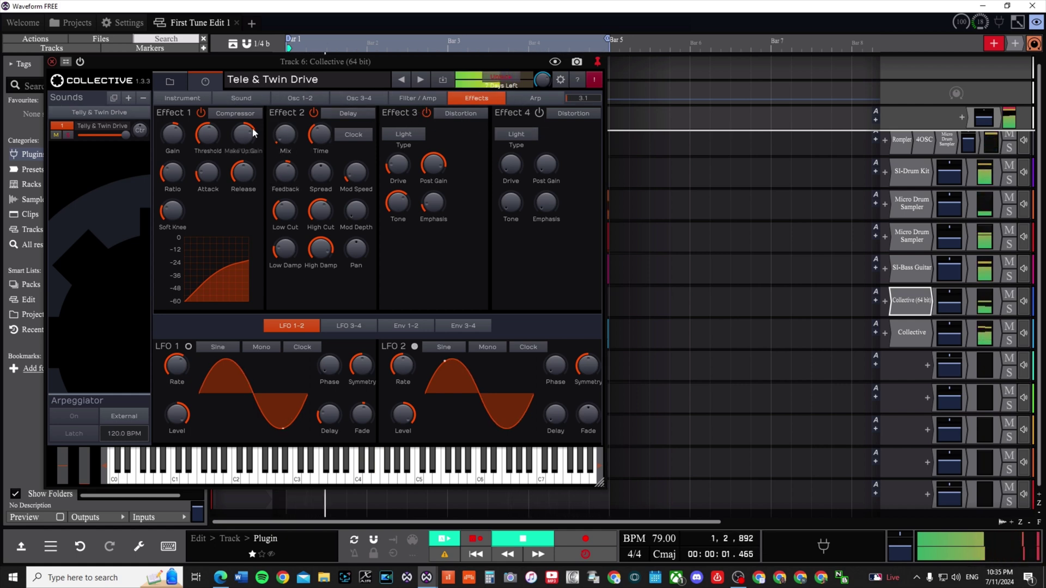
pyautogui.click(455, 114)
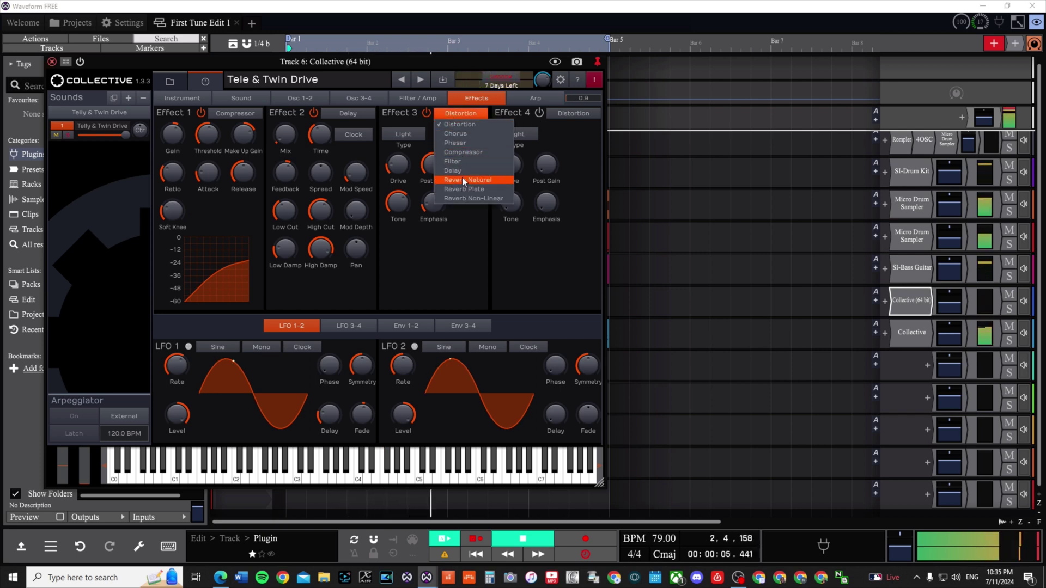
pyautogui.click(498, 182)
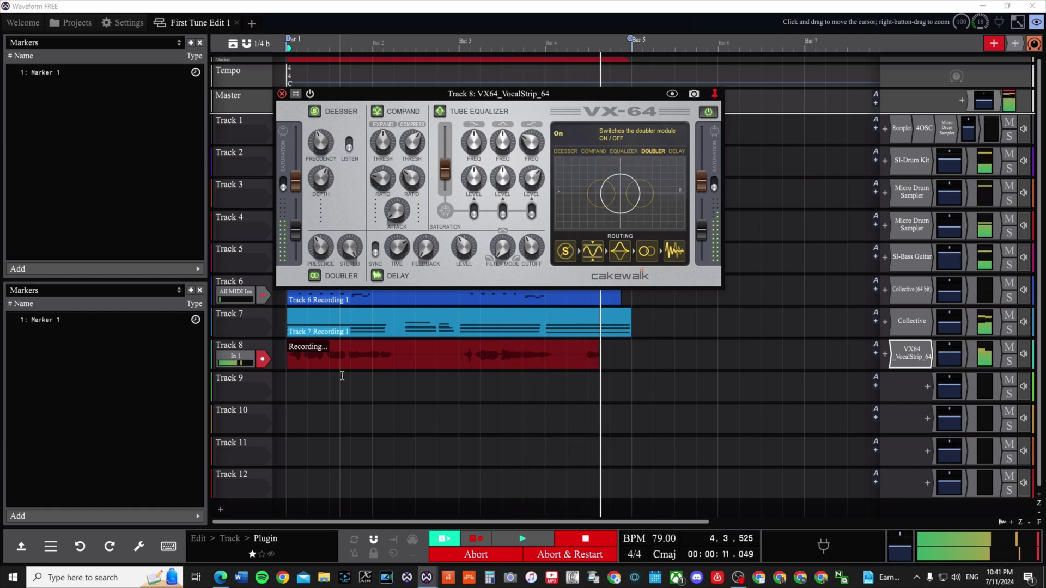
# - Stop the Track 8 vocal take, return to the song start, and play everything back
pyautogui.press('space')
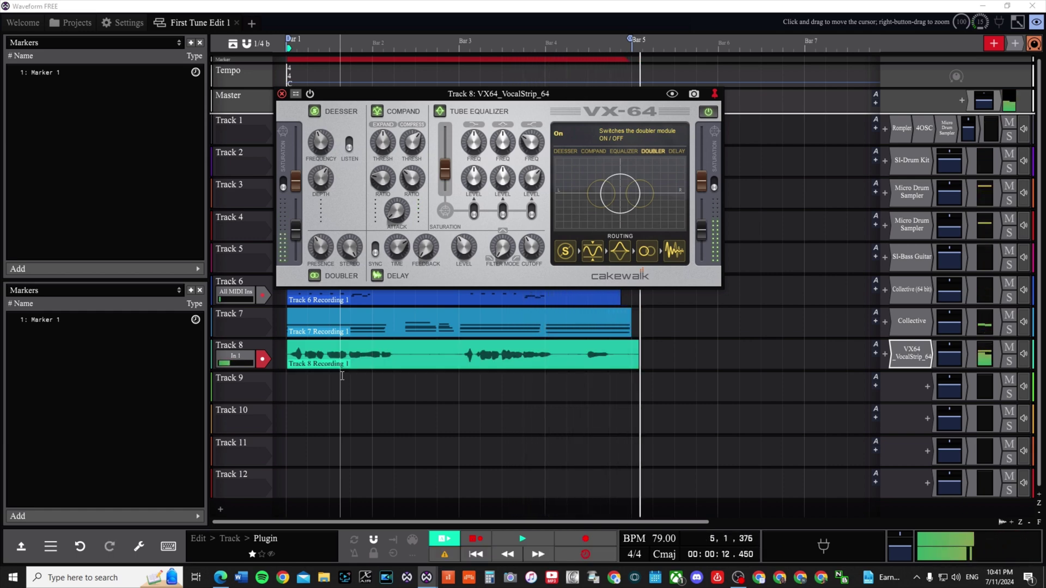
pyautogui.press('Home')
pyautogui.press('space')
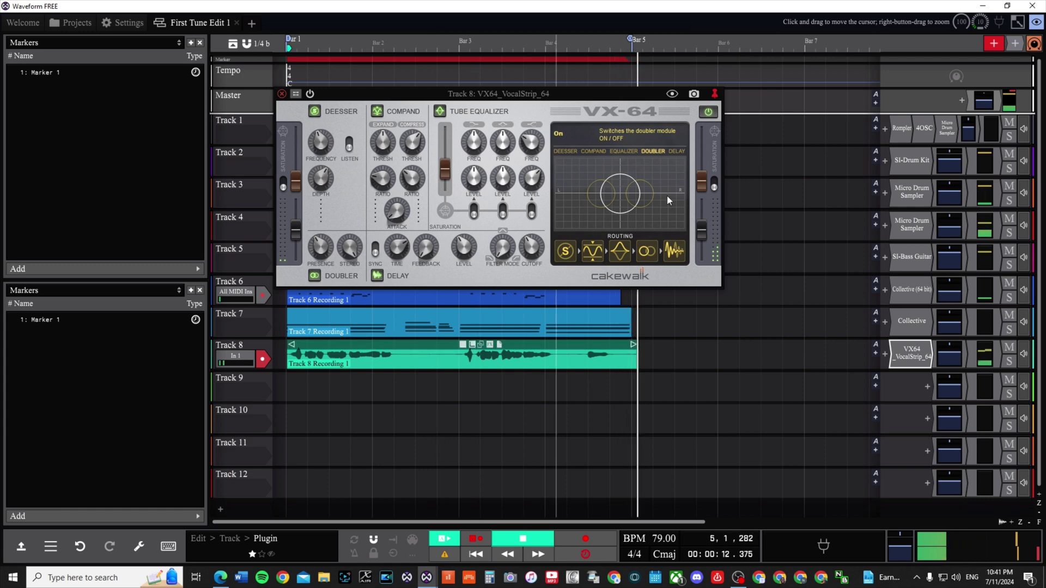
pyautogui.click(242, 348)
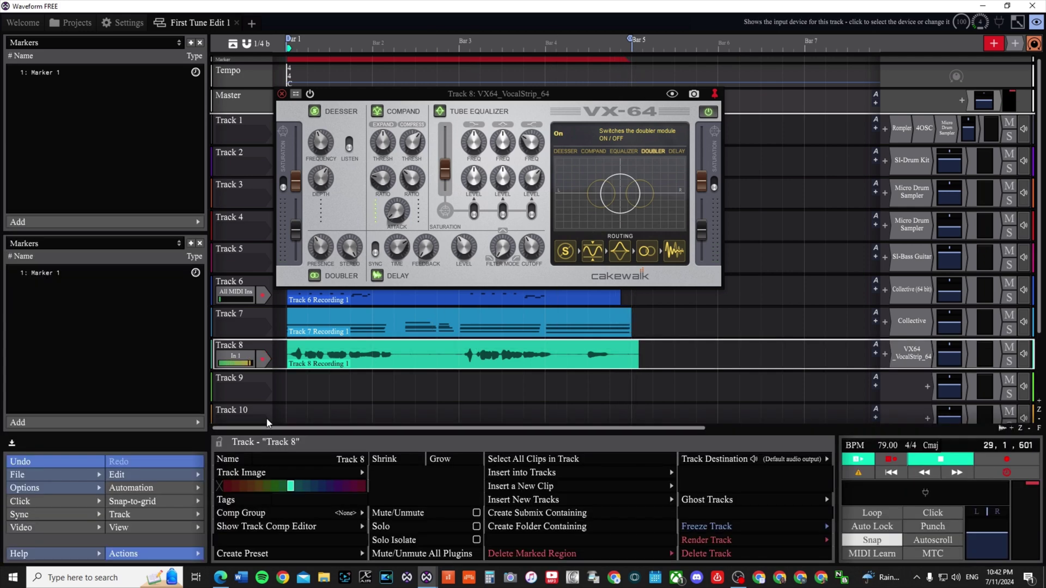